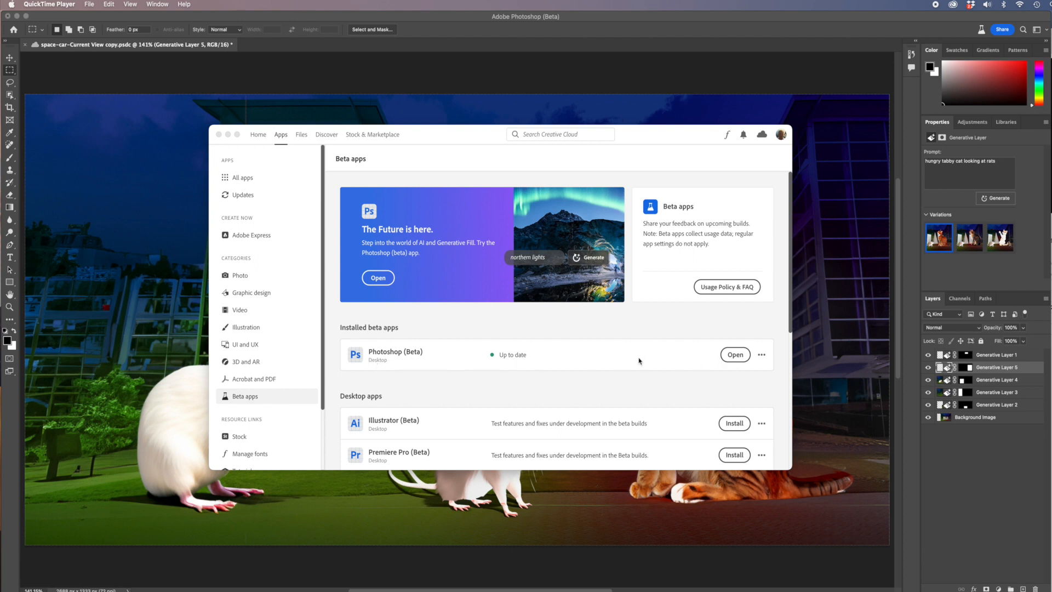
Close the Creative Cloud window and compare the image with Generative Layer 1 and Generative Layer 5 hidden and shown
click(219, 135)
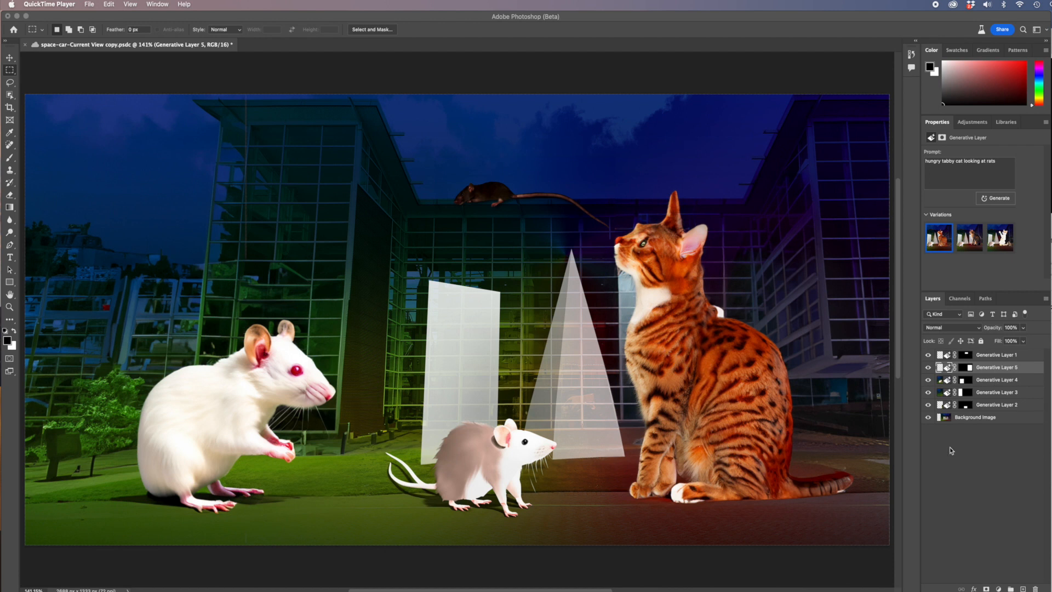
click(929, 356)
click(929, 356)
click(929, 368)
click(929, 368)
click(928, 355)
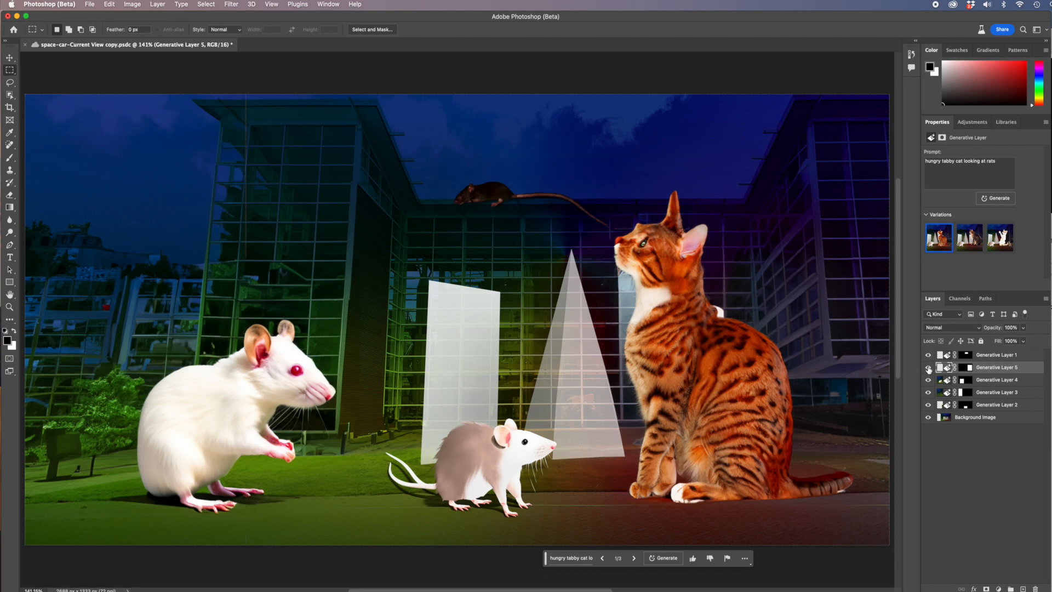
click(928, 367)
click(928, 357)
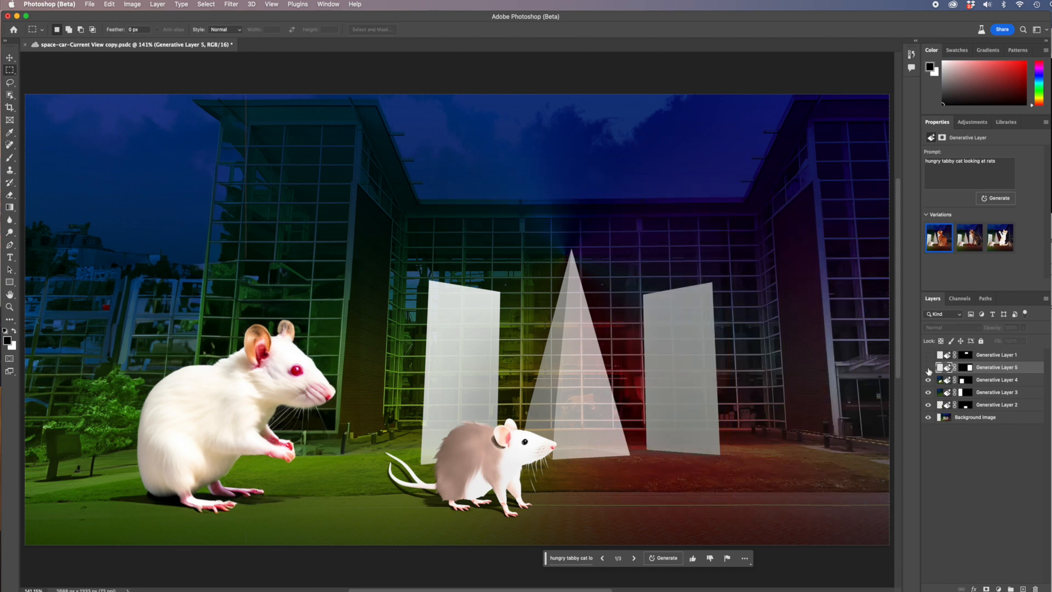
click(929, 368)
click(928, 355)
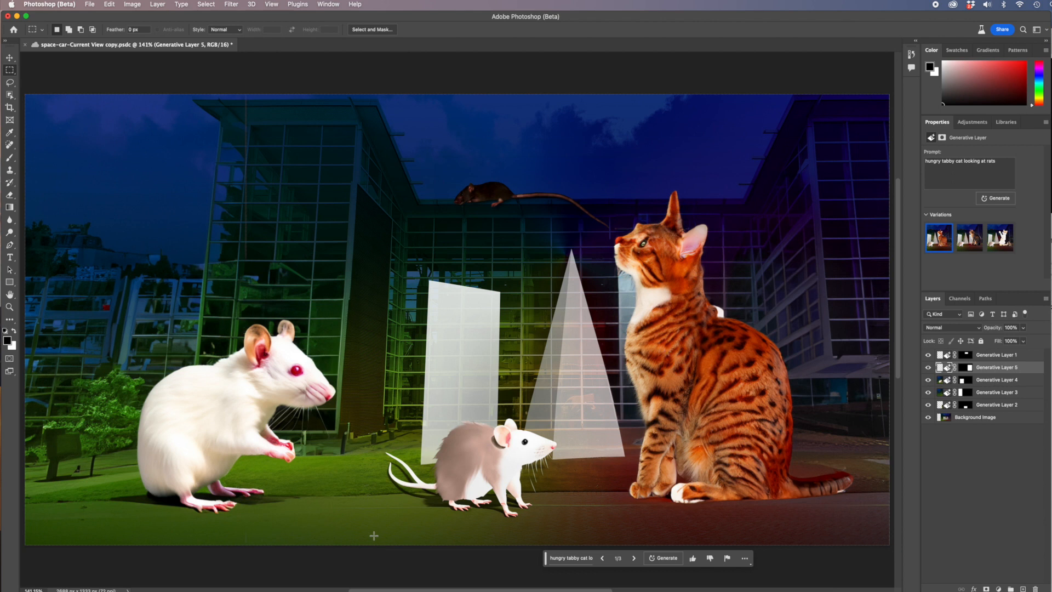
Compare the three variations of the hungry tabby cat layer and return to the first one
click(634, 558)
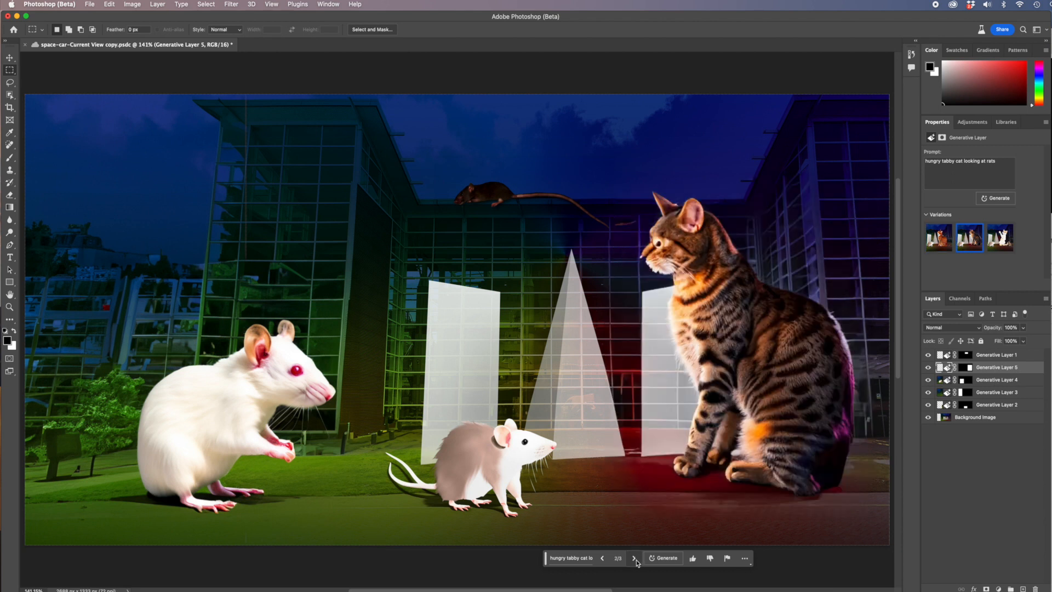
click(604, 558)
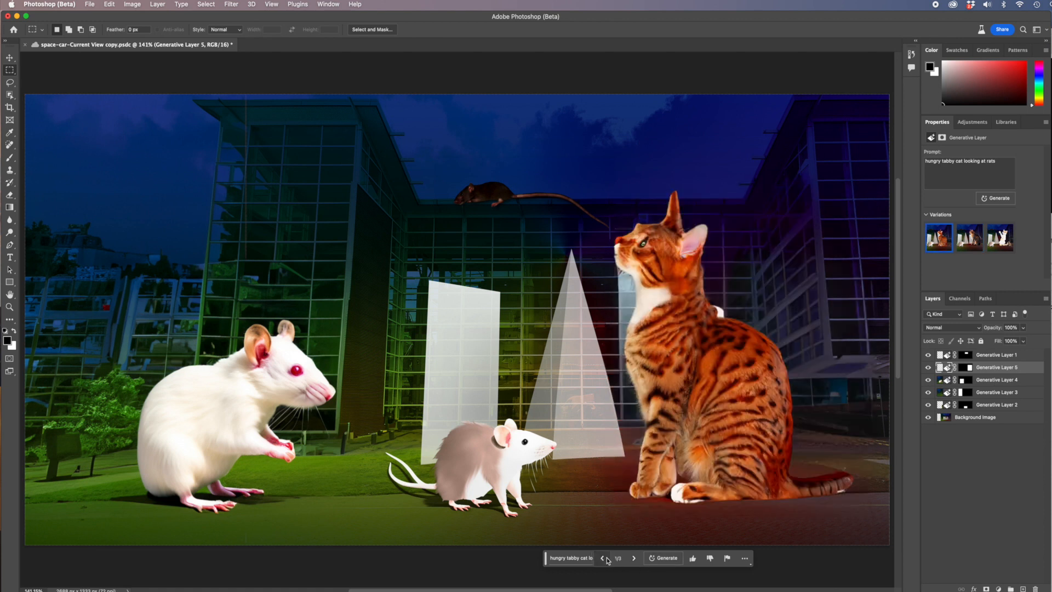
click(634, 558)
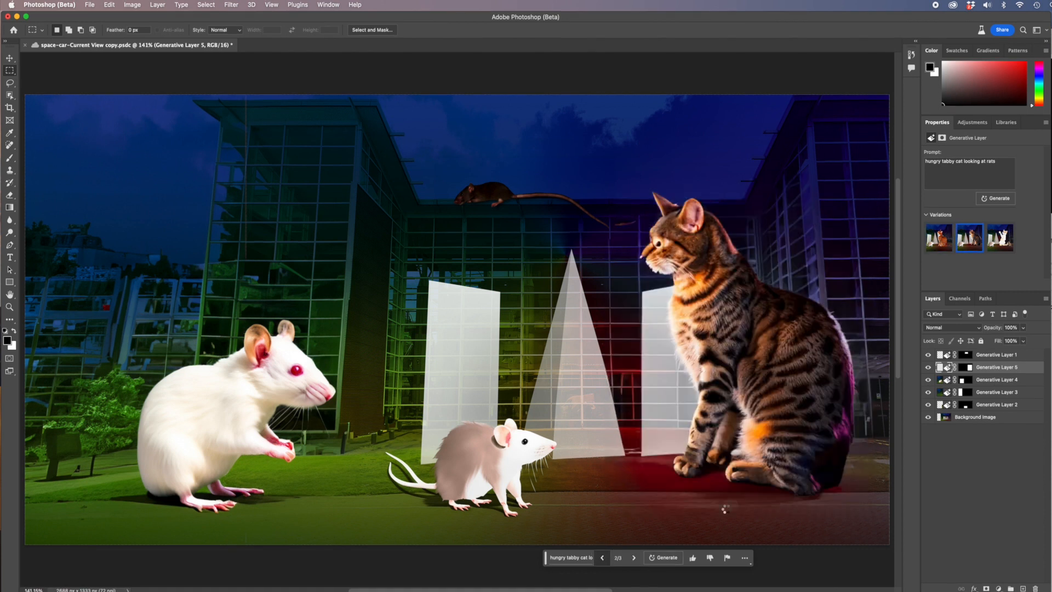
click(1001, 246)
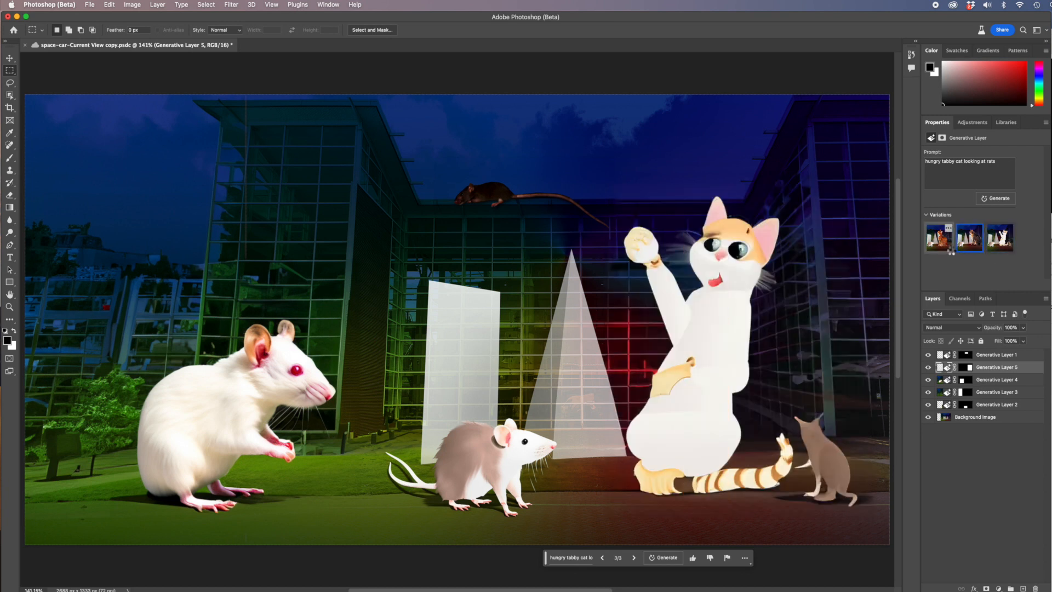
click(945, 244)
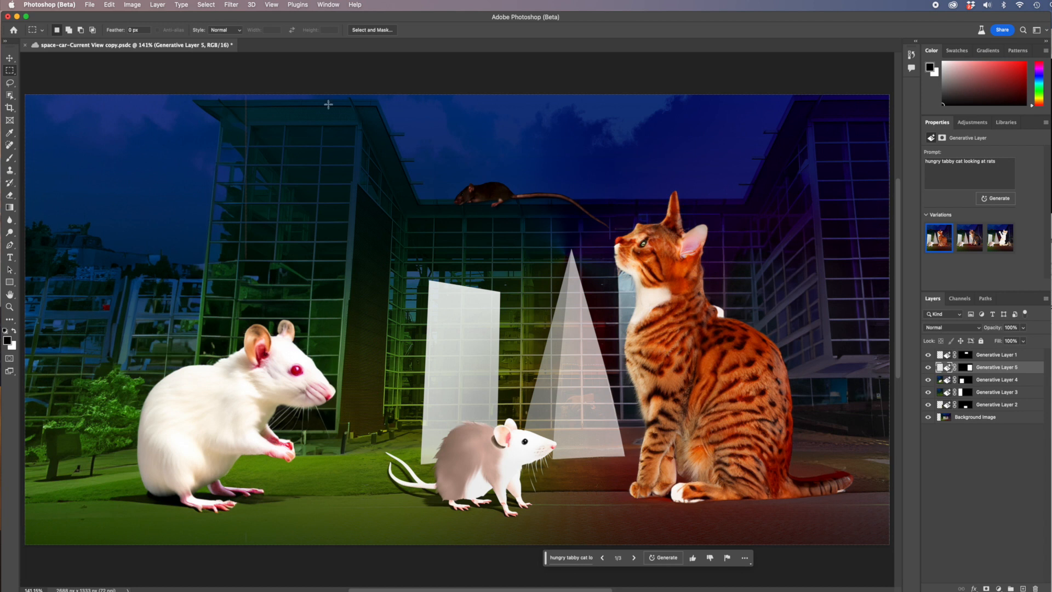
Revert the document to its opening snapshot in the history
click(911, 54)
scroll(899, 102, up, 10)
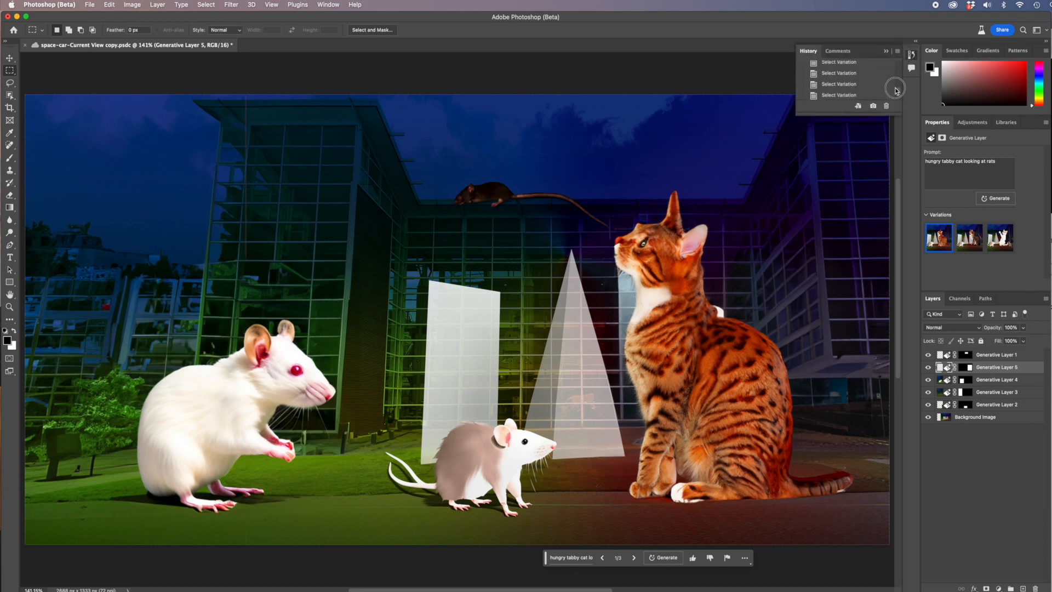
click(836, 70)
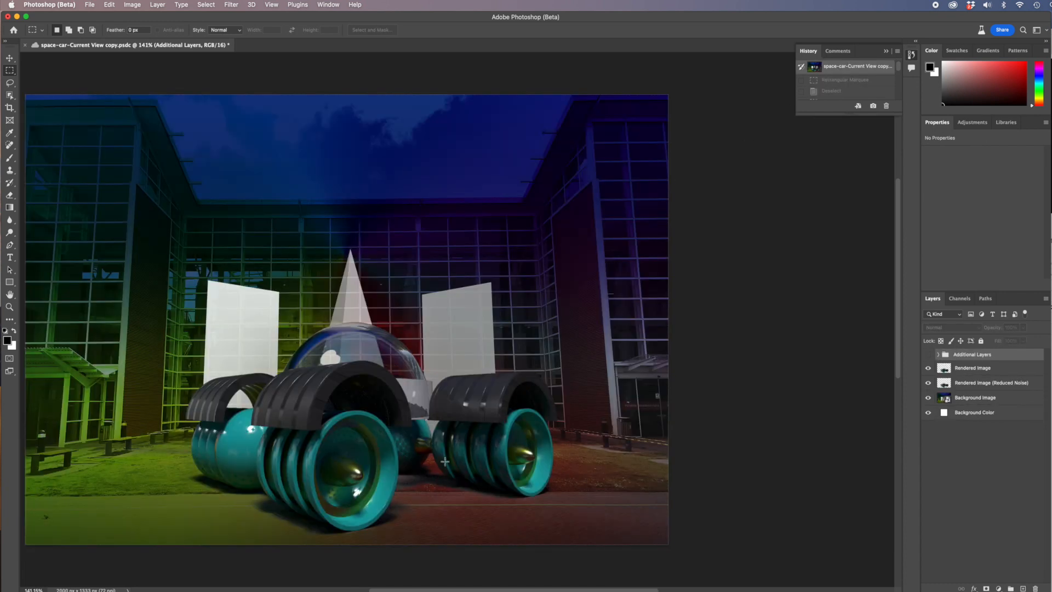
Delete the Additional Layers group and the Rendered Image, Rendered Image (Reduced Noise) and Background Color layers, keeping only Background Image
drag(404, 416, 575, 409)
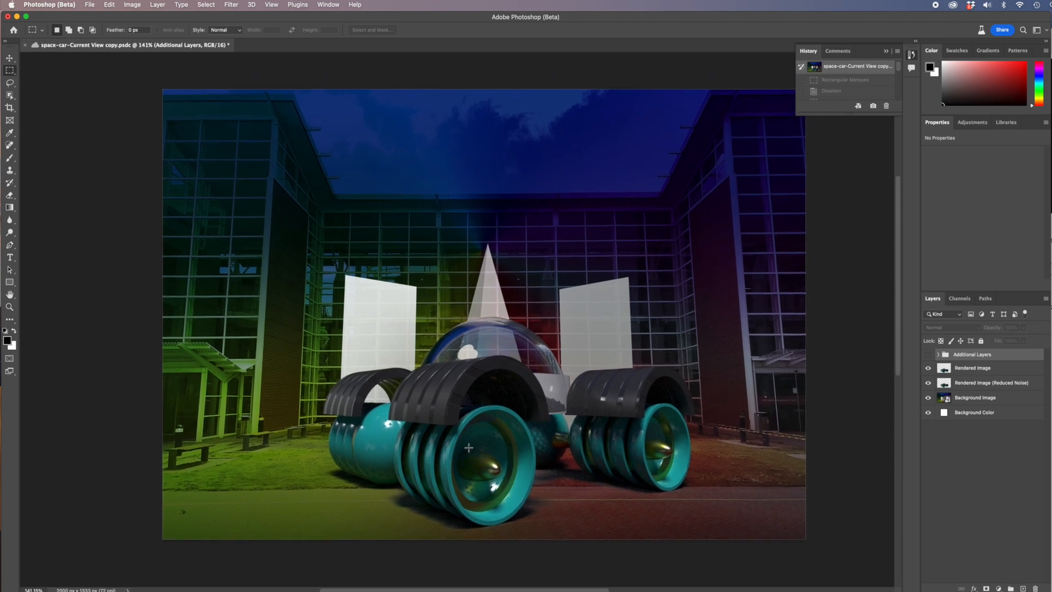
drag(1000, 355, 1033, 585)
drag(974, 356, 1035, 588)
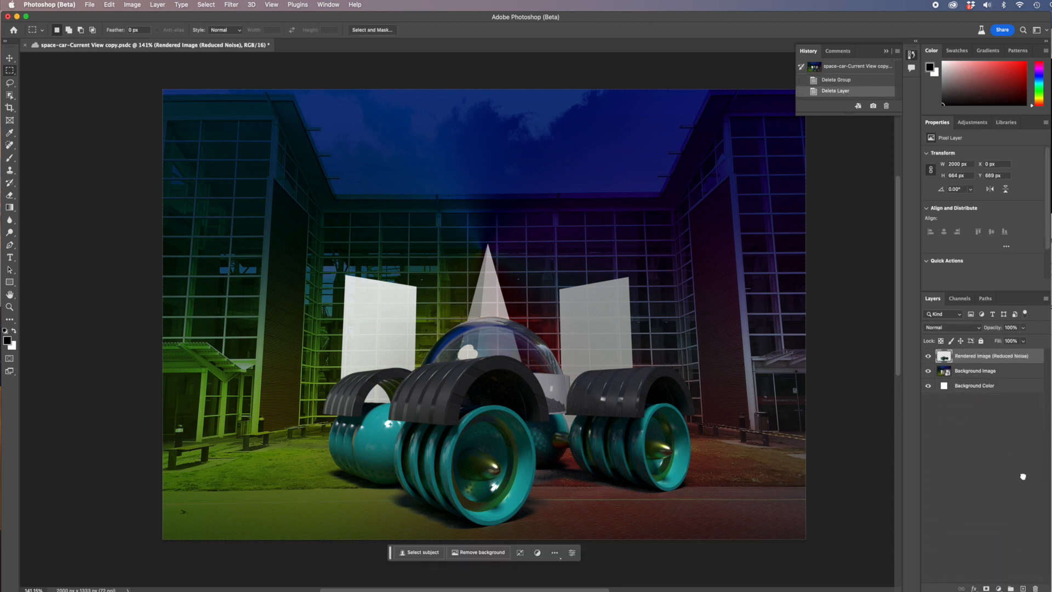
drag(981, 356, 1035, 587)
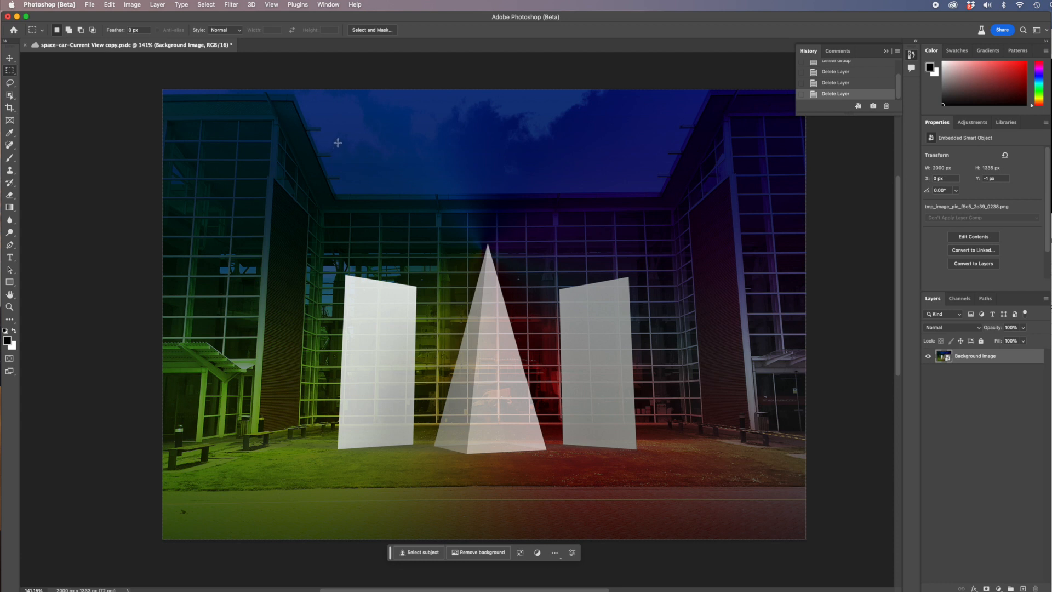
Generative Fill a wide rectangle of sky above the central roof with the prompt "large rat on the roof" and save the document
drag(338, 139, 375, 195)
mouse_move(523, 220)
mouse_down()
mouse_move(564, 215)
mouse_move(544, 217)
mouse_up()
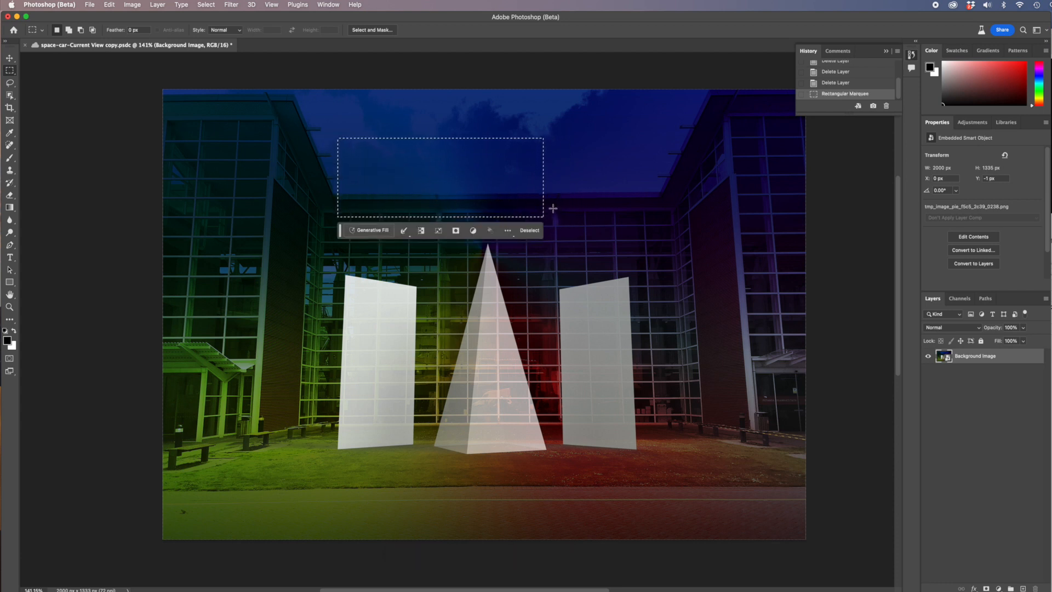
click(367, 233)
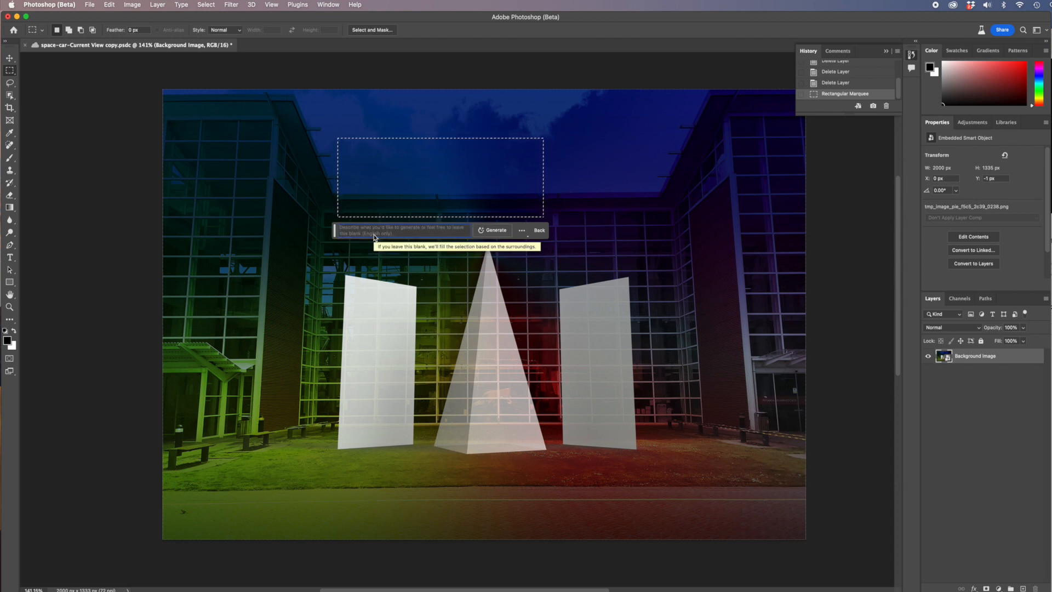
text(lar)
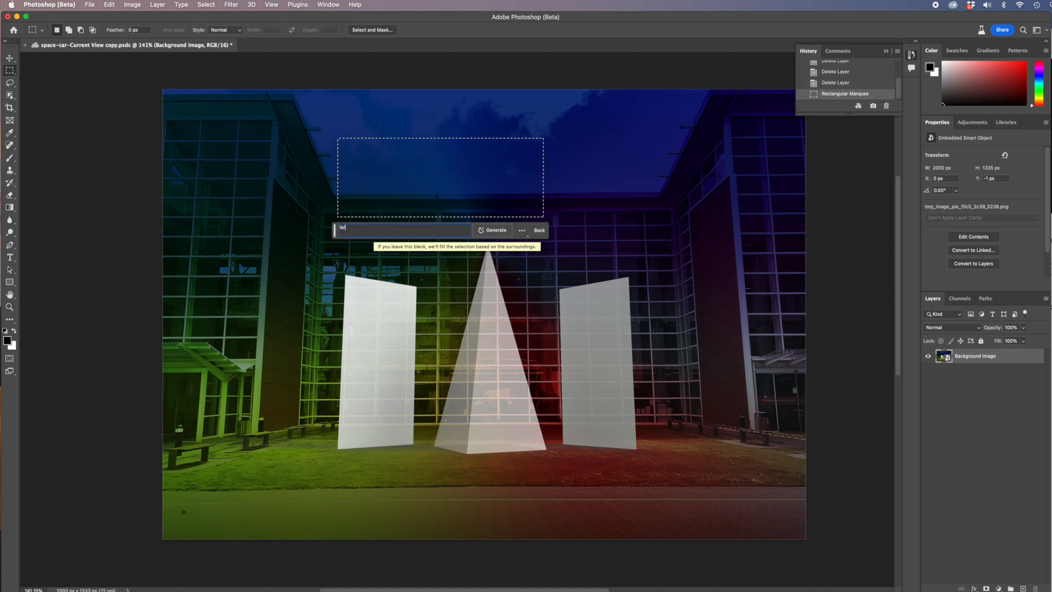
text(ge rat )
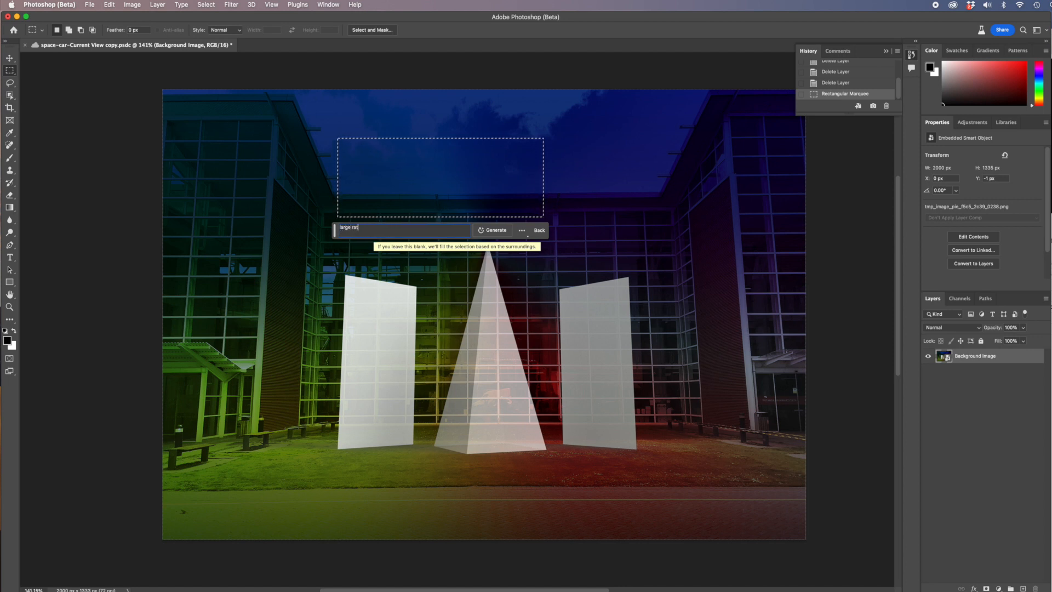
text(on the)
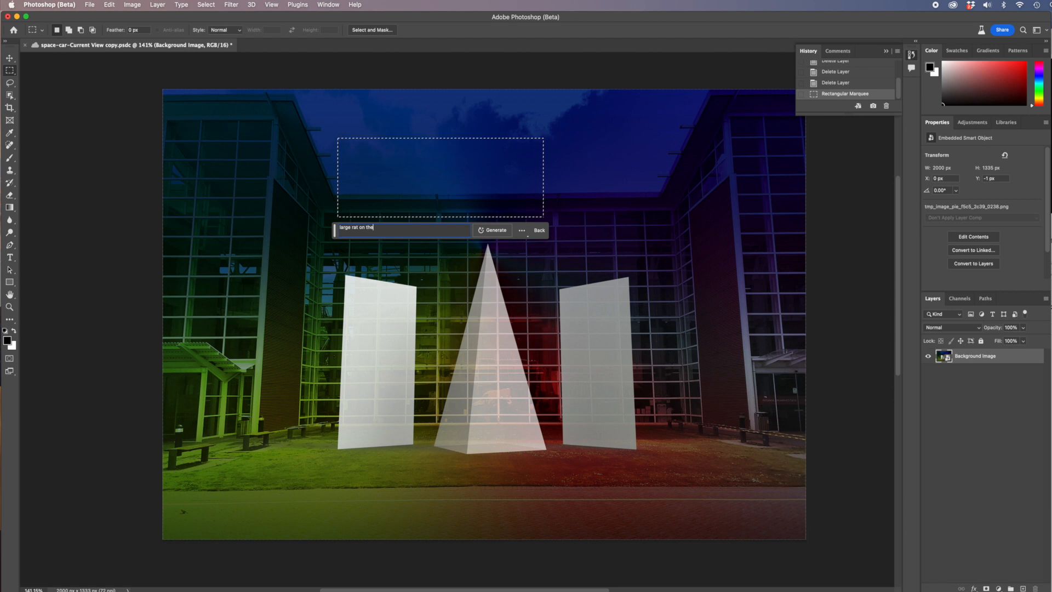
text( roof)
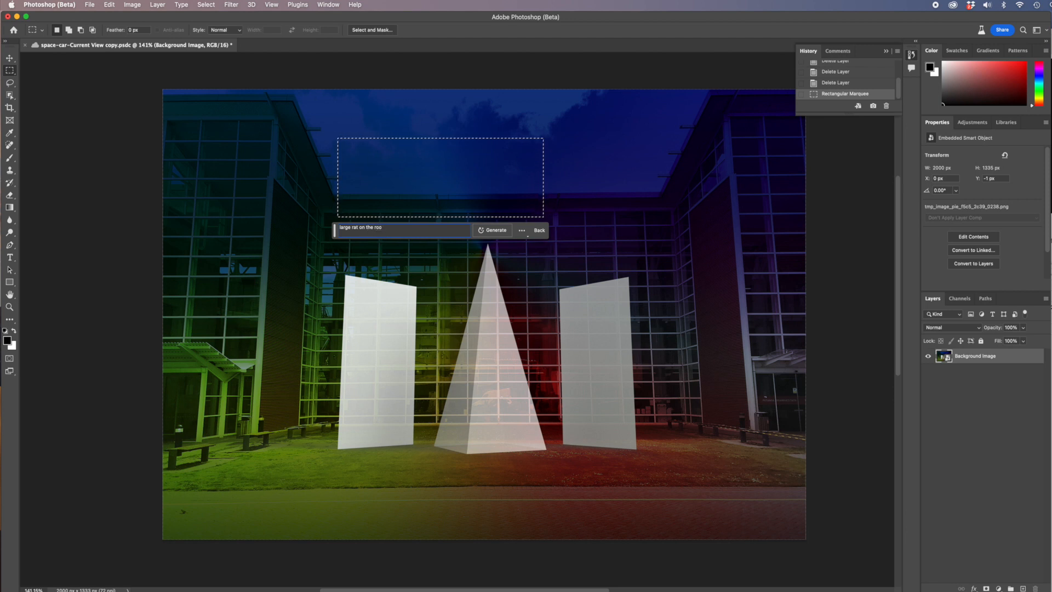
click(495, 231)
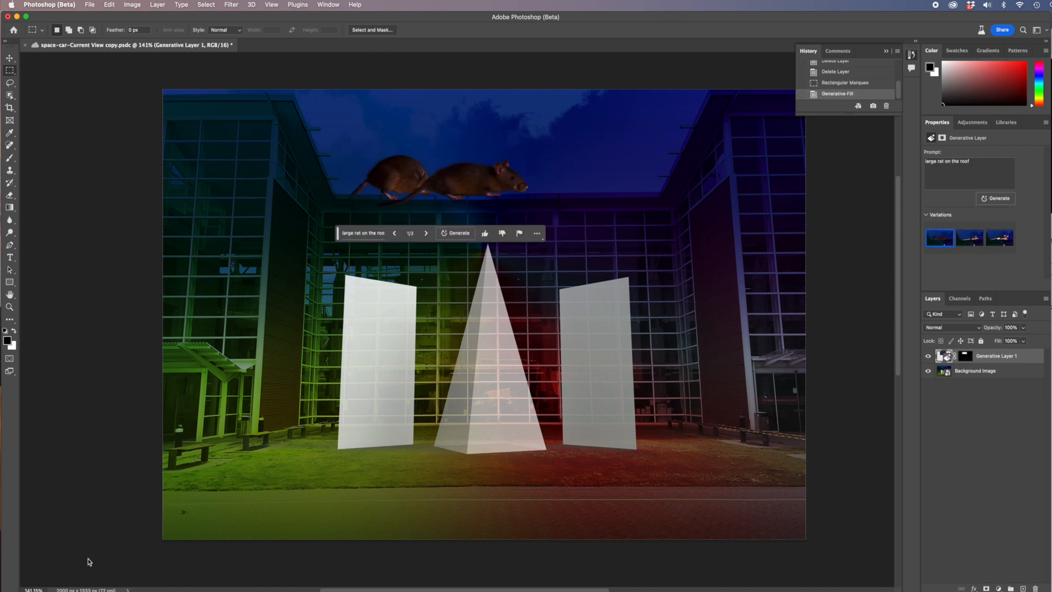
key(super+s)
Compare the variations of the roof rat and keep the third, the single brown-and-white rat
click(975, 239)
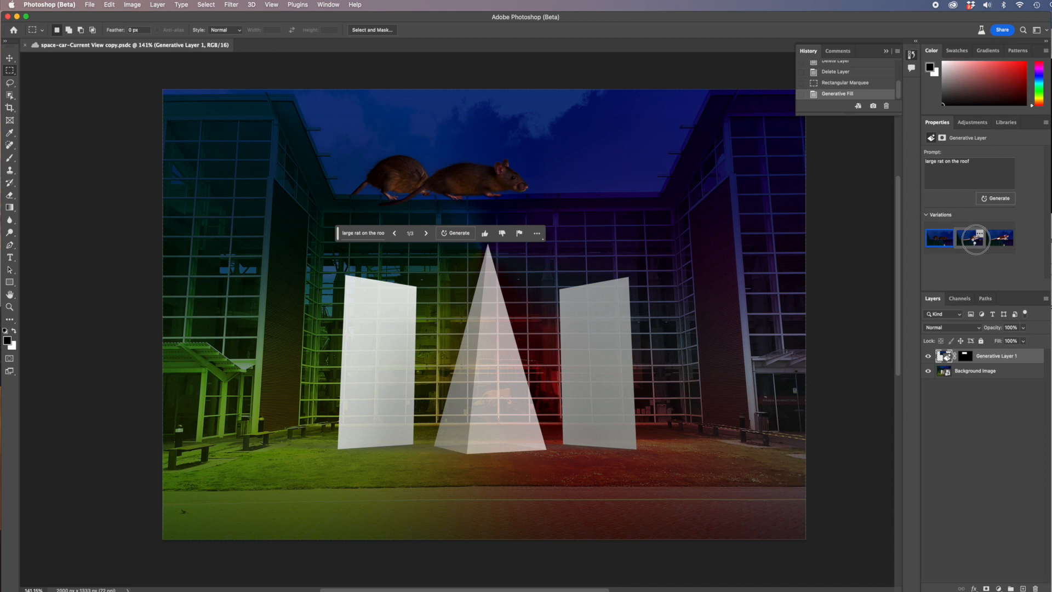
click(995, 240)
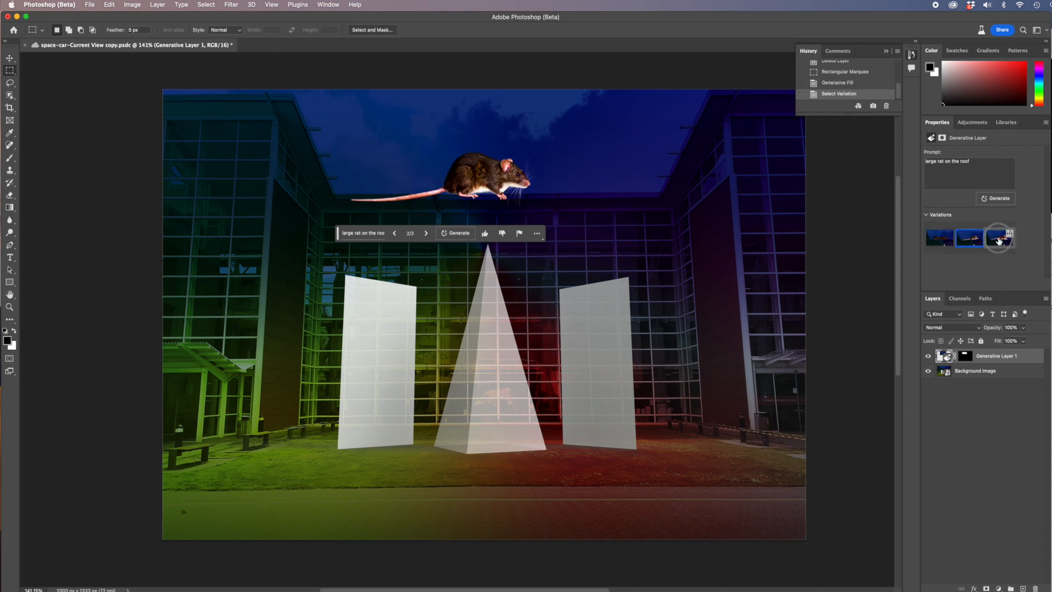
click(940, 240)
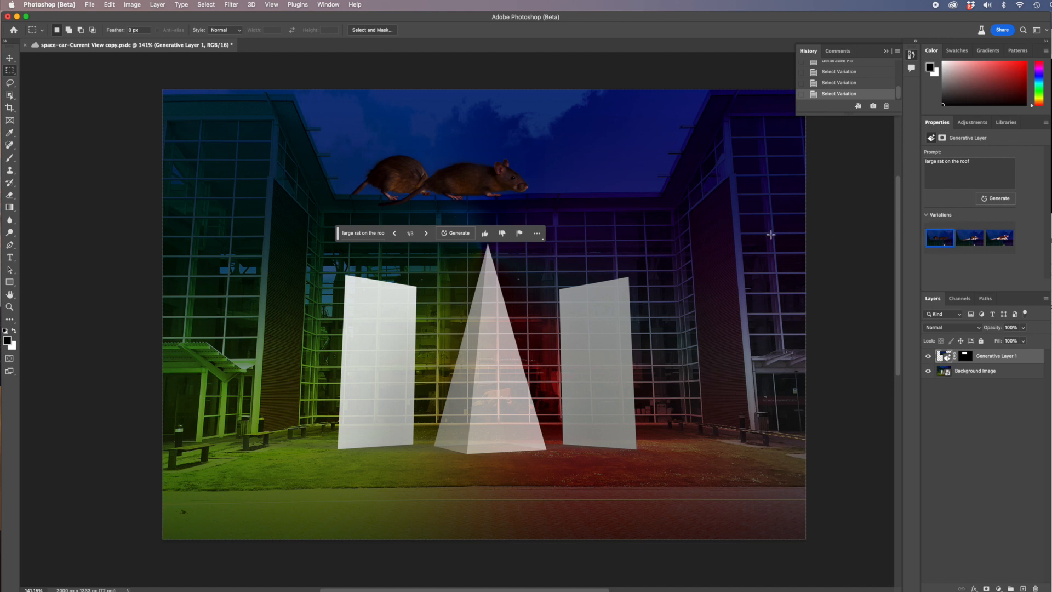
click(980, 233)
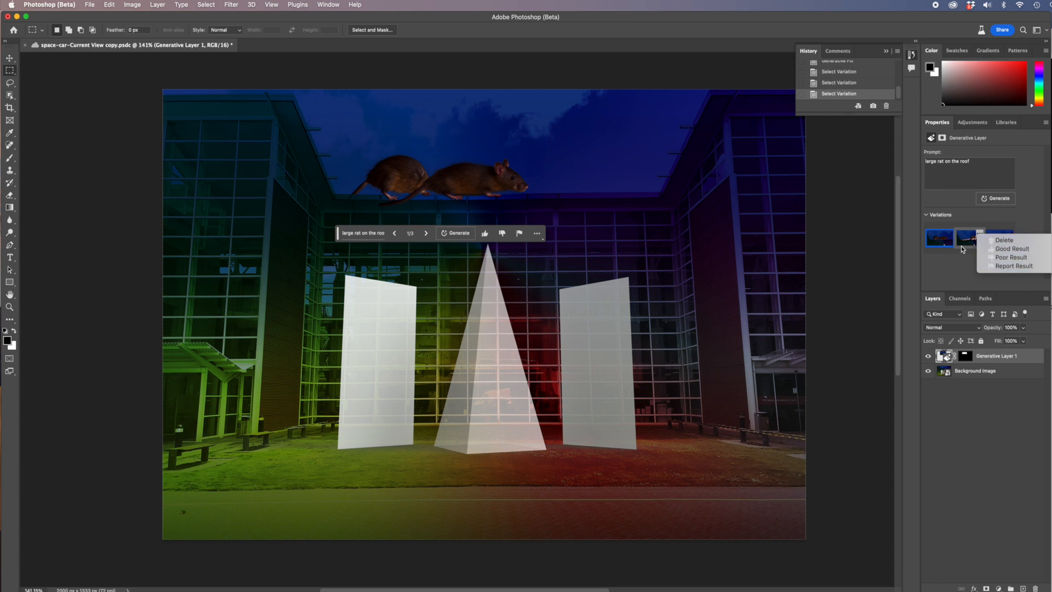
click(944, 241)
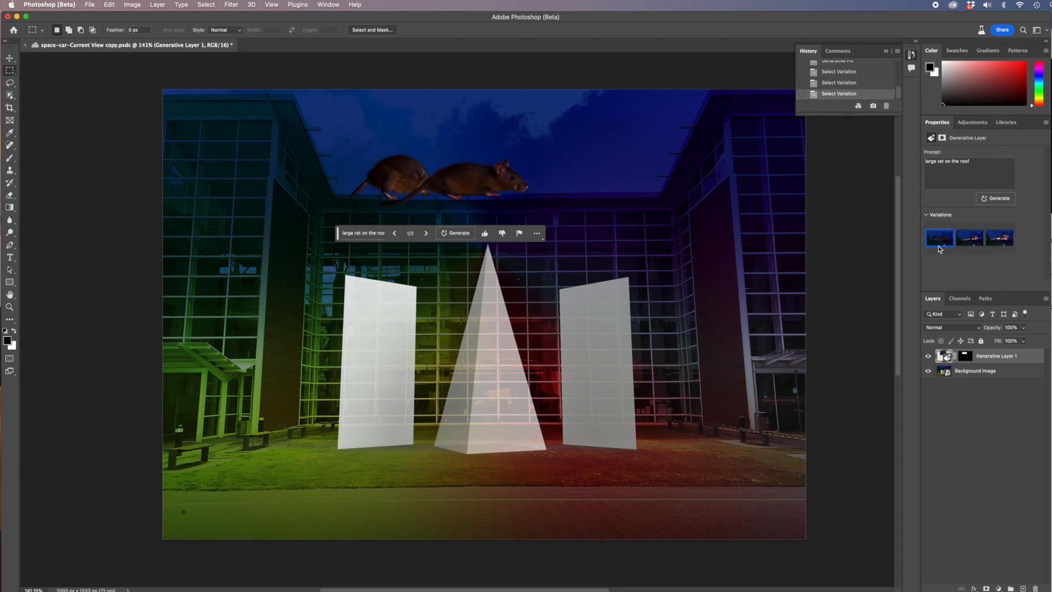
click(1002, 243)
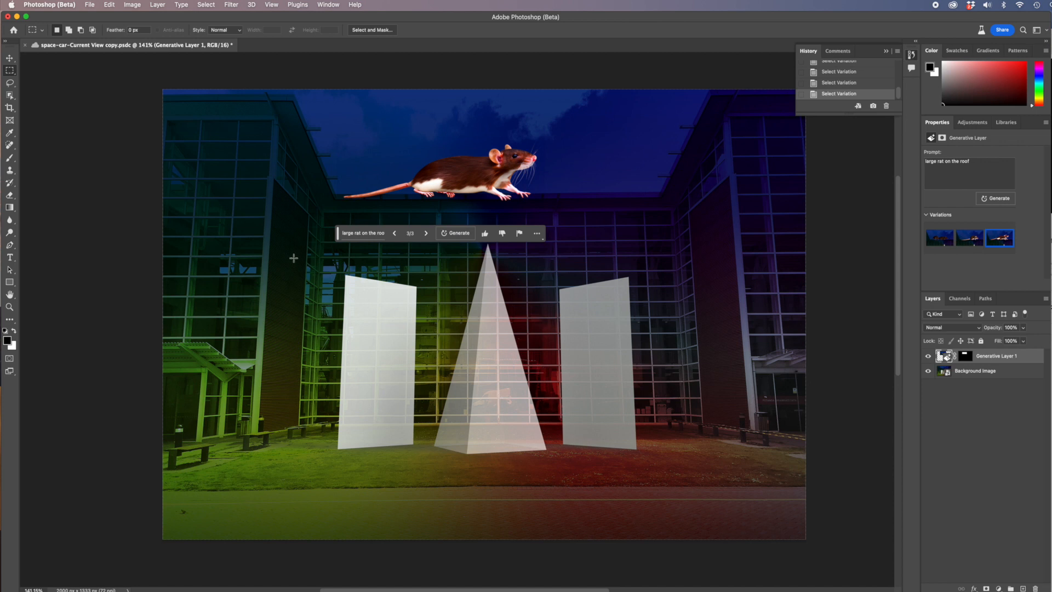
On Background Image, Generative Fill a tall rectangle over the right panel with "tabby cat looking at mouse" and keep the first variation
click(969, 373)
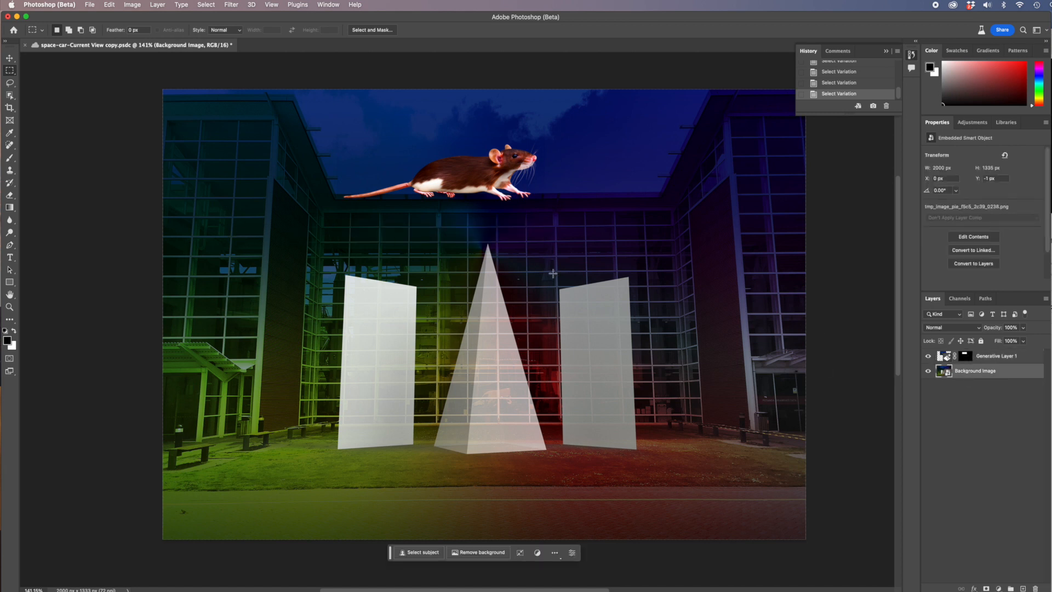
drag(581, 234, 783, 521)
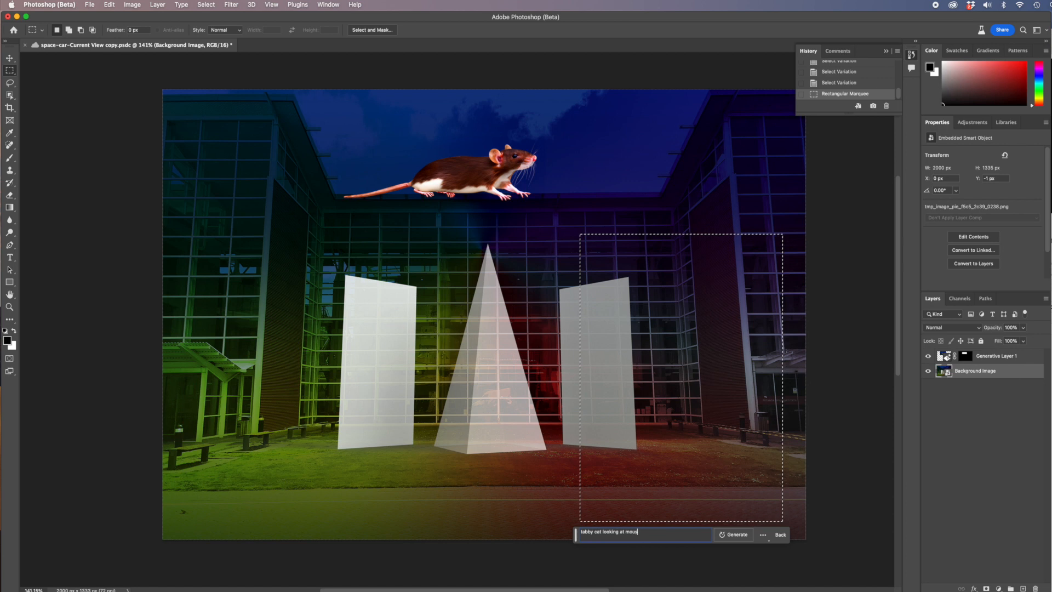
click(737, 535)
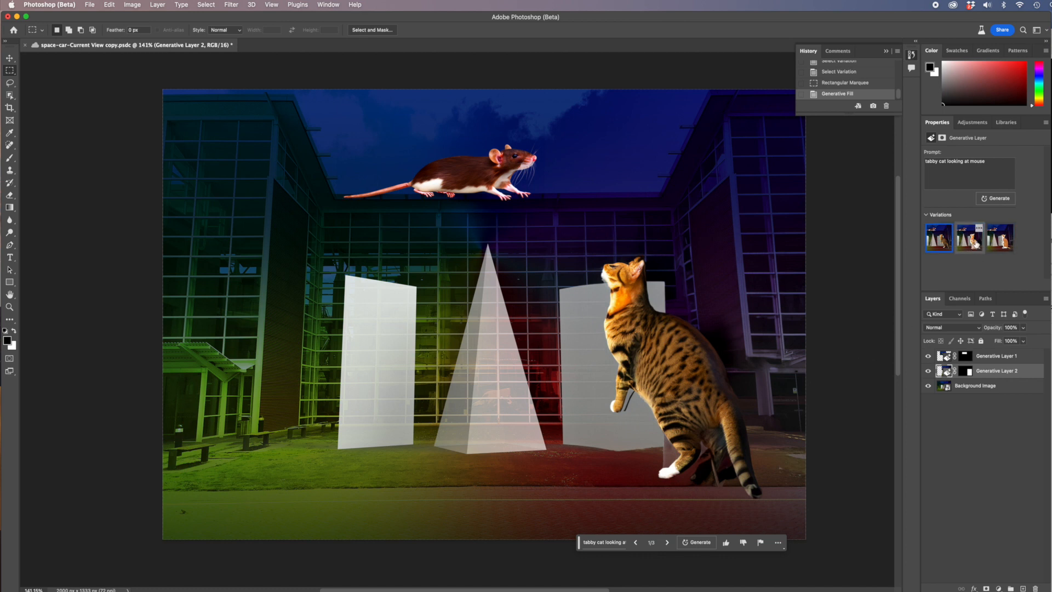
click(974, 245)
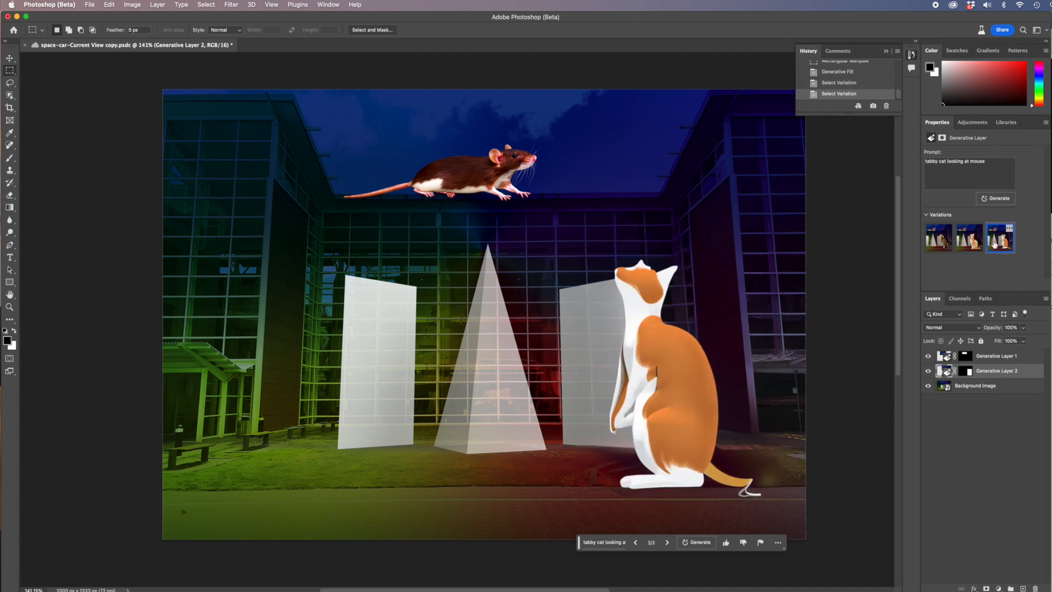
click(940, 241)
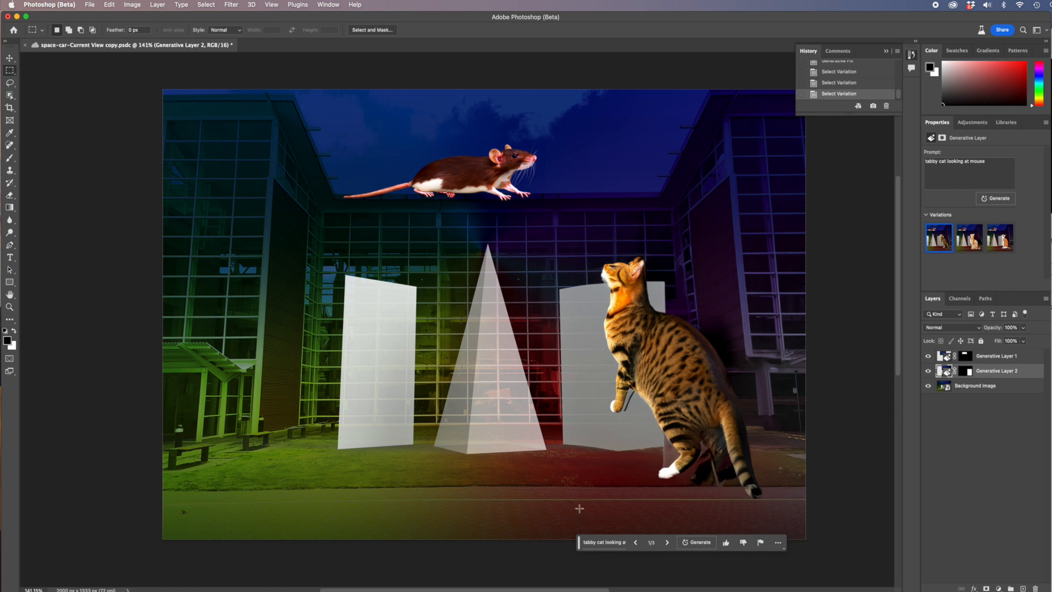
Extend the canvas to the left with the Crop tool to a width of about 2533 px
click(10, 107)
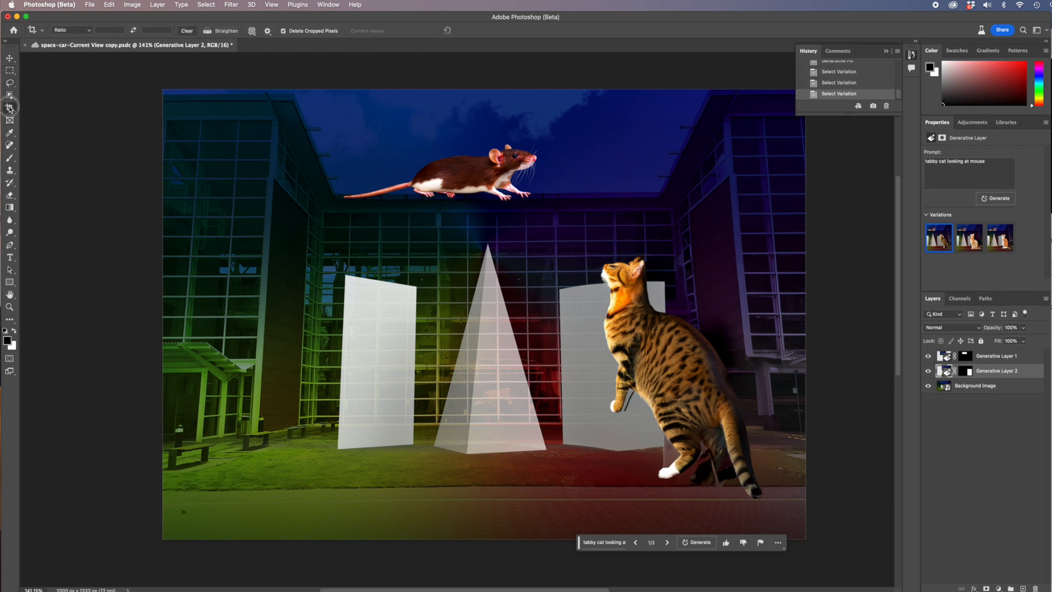
drag(162, 315, 75, 316)
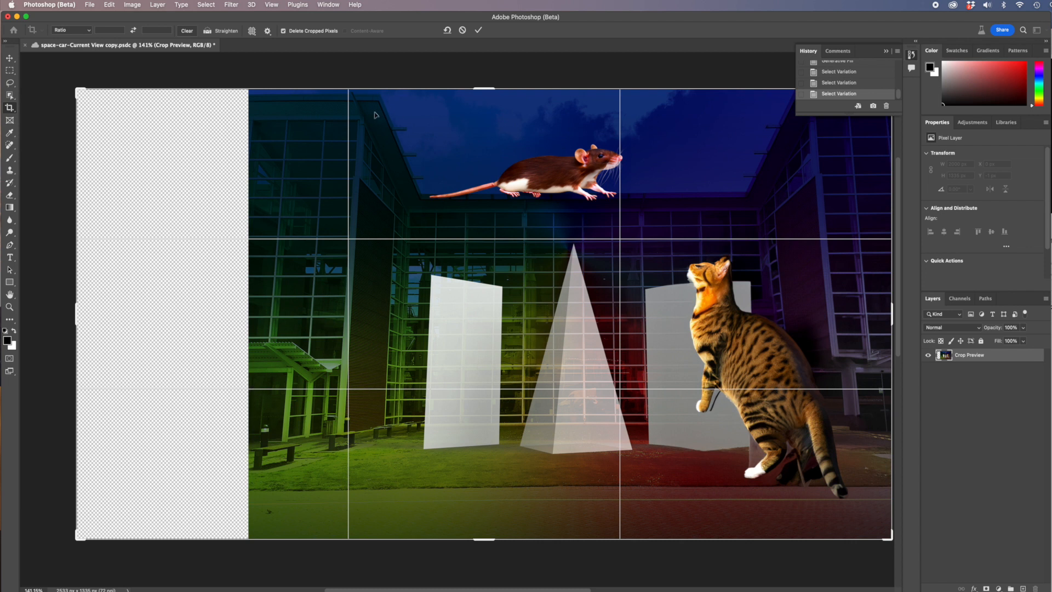
click(478, 31)
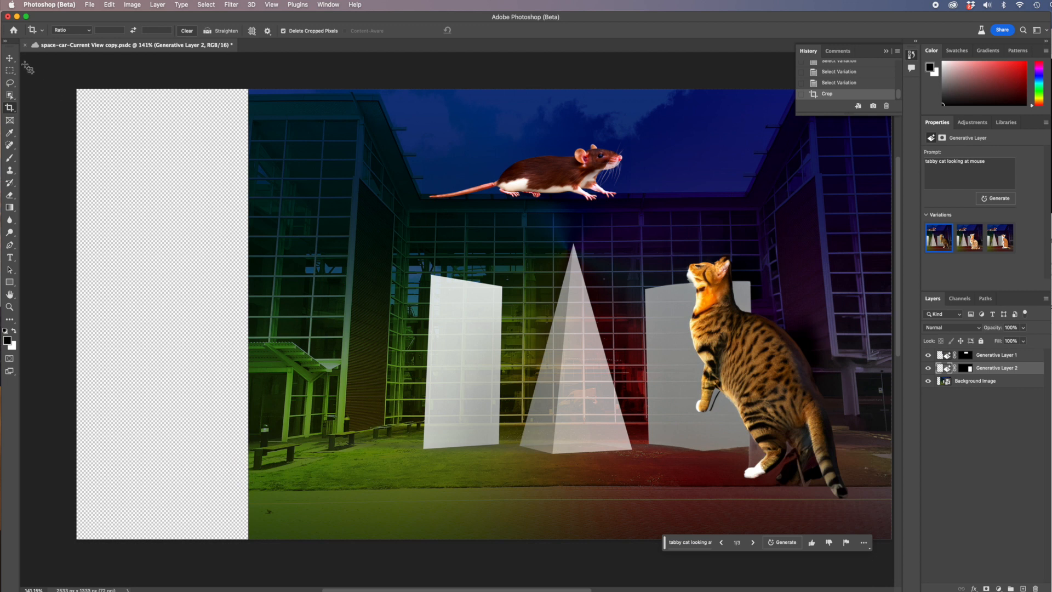
Select the blank strip along the canvas's left side and run Generative Fill on it with an empty prompt
click(9, 70)
drag(74, 86, 249, 540)
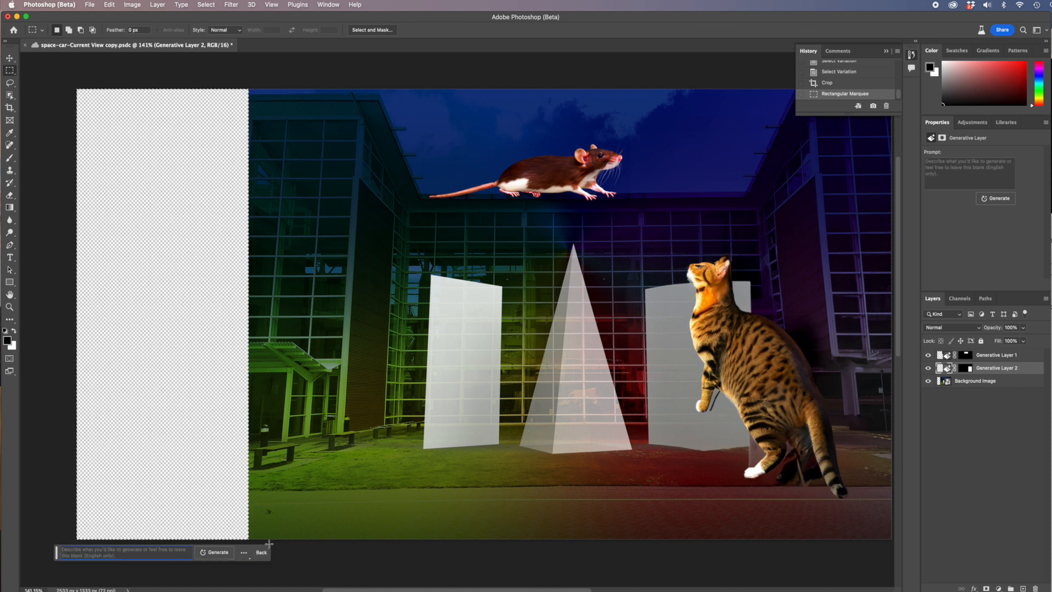
click(218, 552)
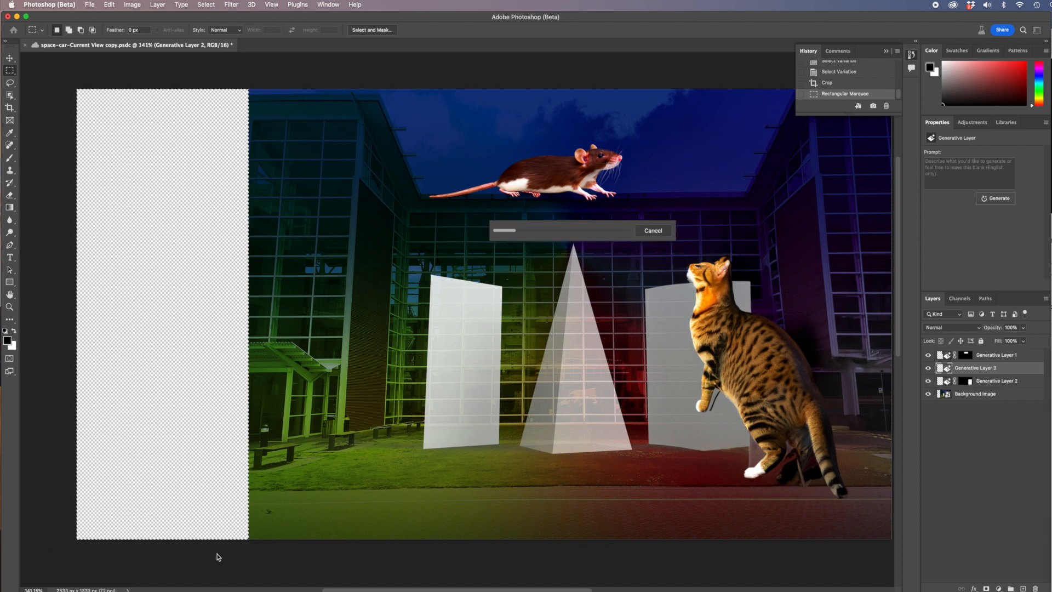